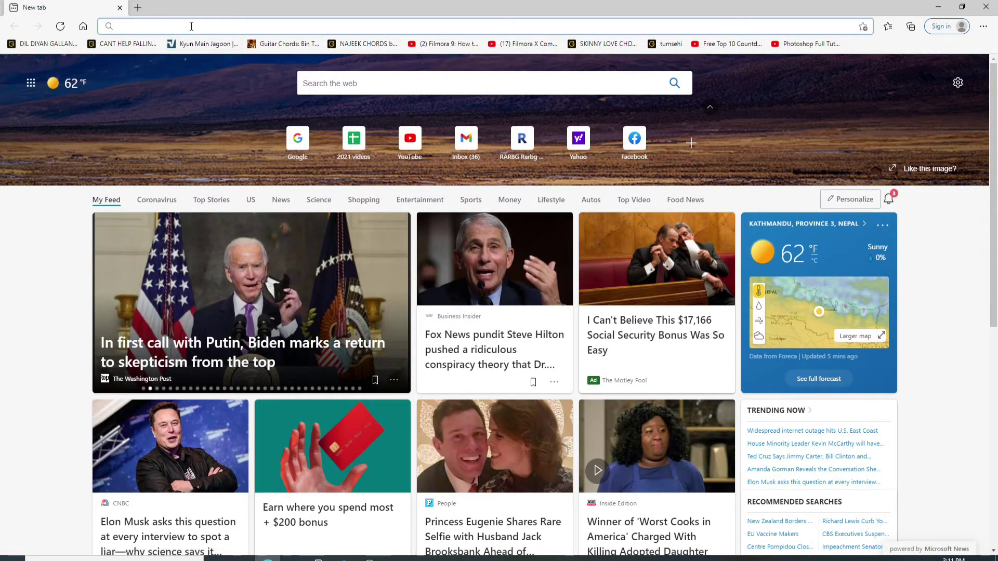
# Step: Load the badoo.com home page in Microsoft Edge
pyautogui.write('www.badoo')
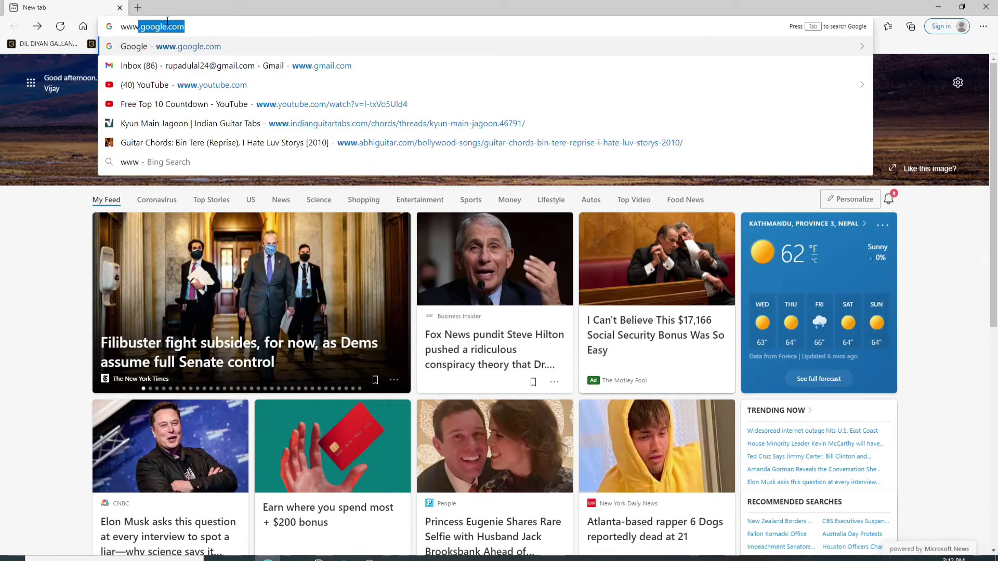
pyautogui.press('Return')
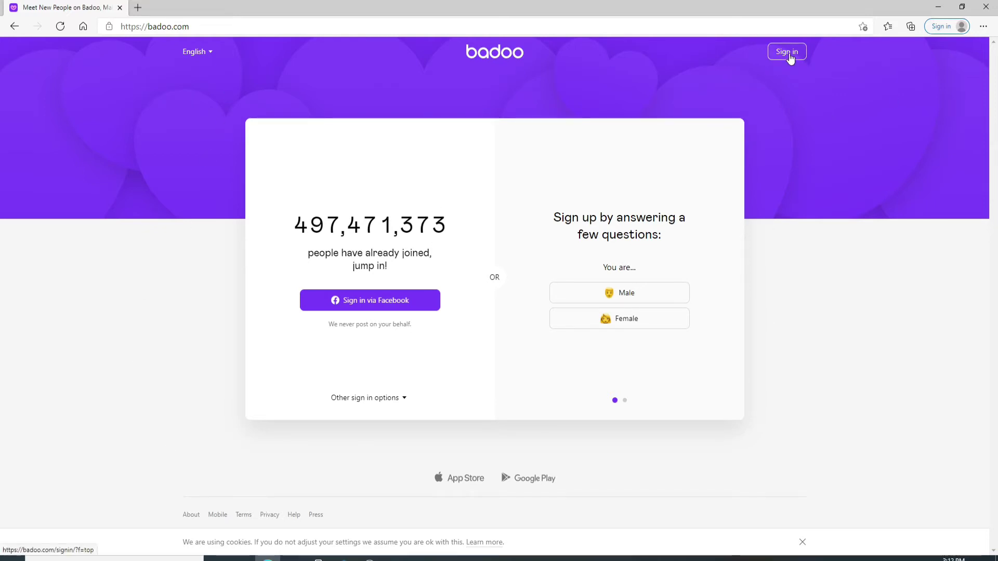
# Step: Go from the Sign in page to the 'Sign up here' new-account form
pyautogui.click(790, 58)
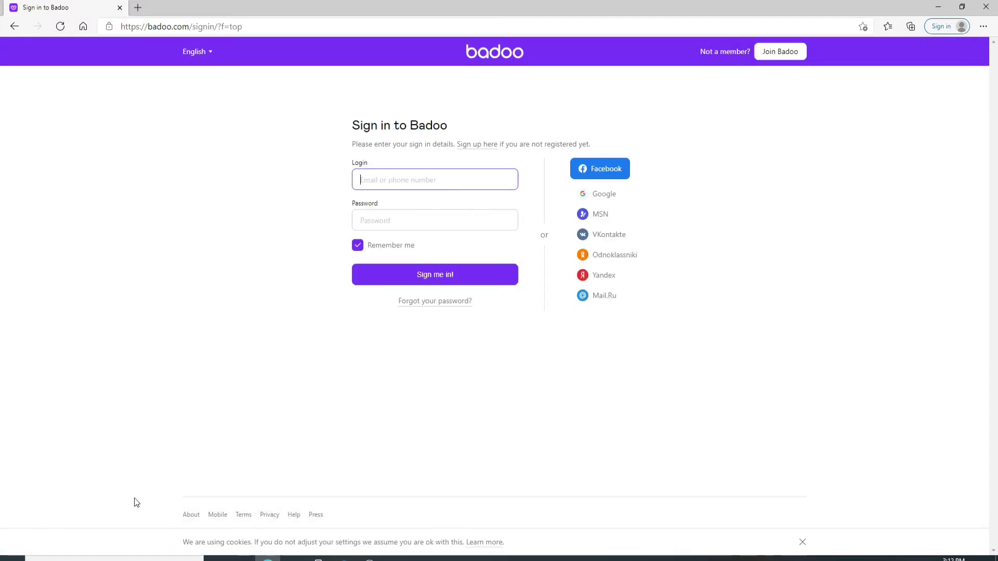
pyautogui.click(483, 147)
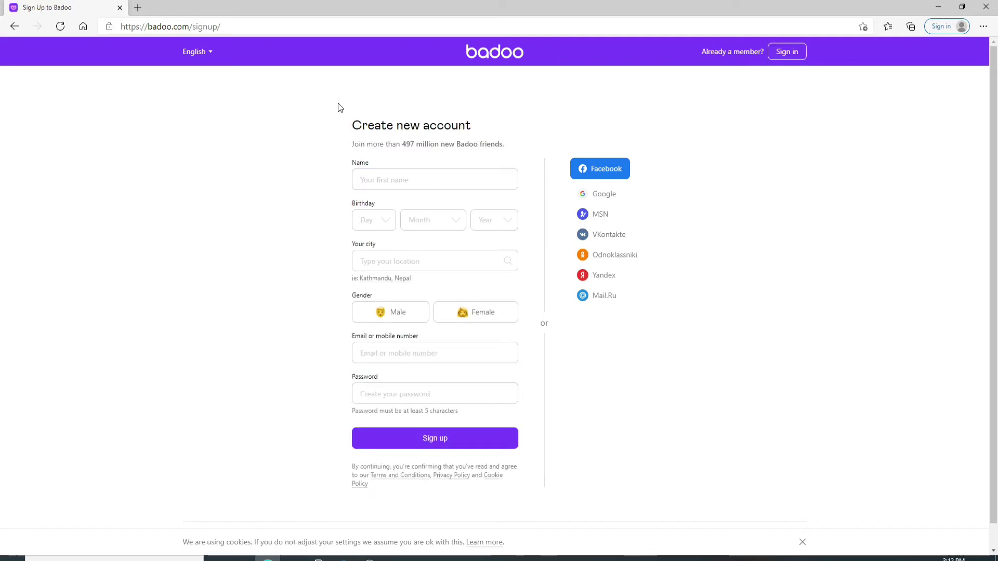
pyautogui.click(387, 172)
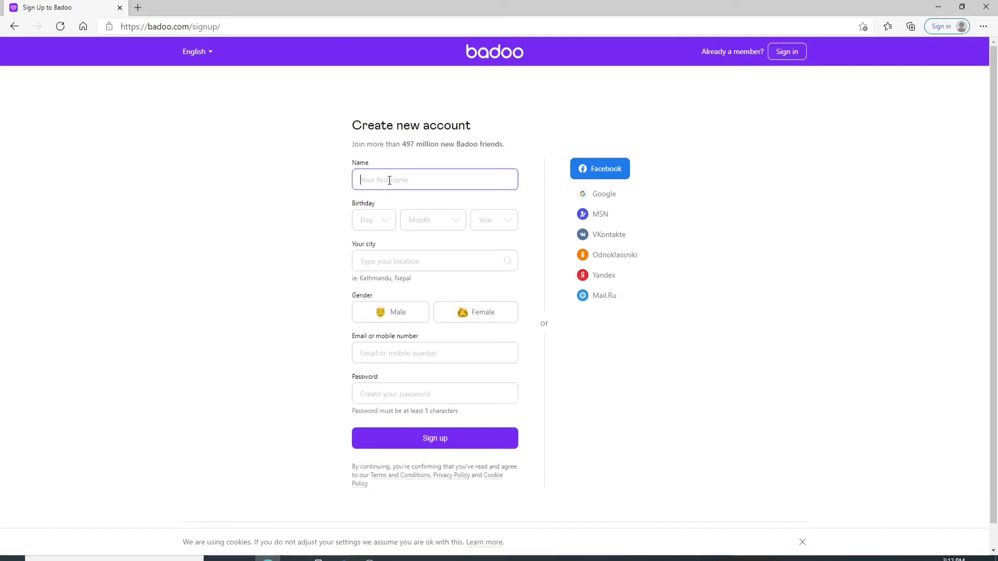
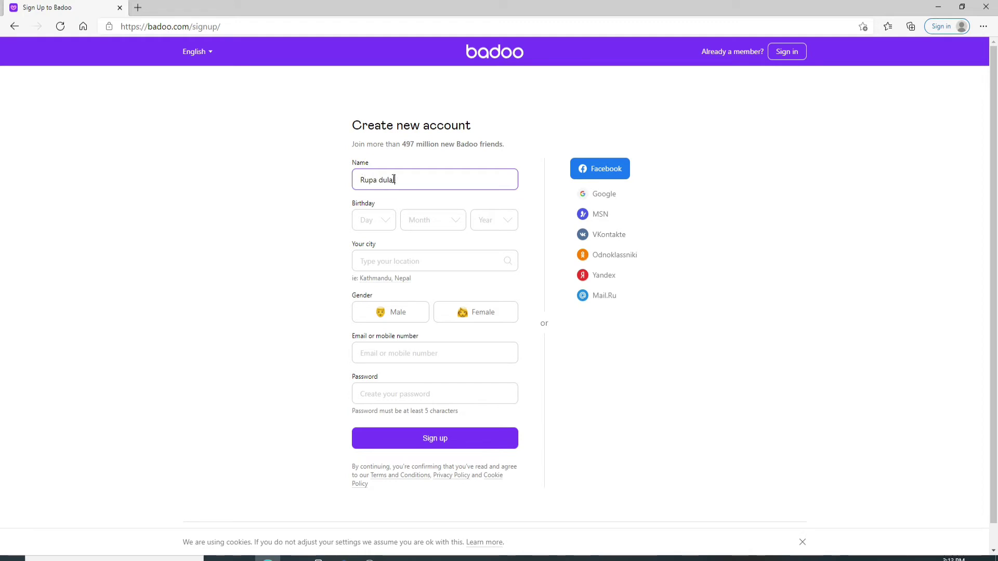
pyautogui.click(504, 221)
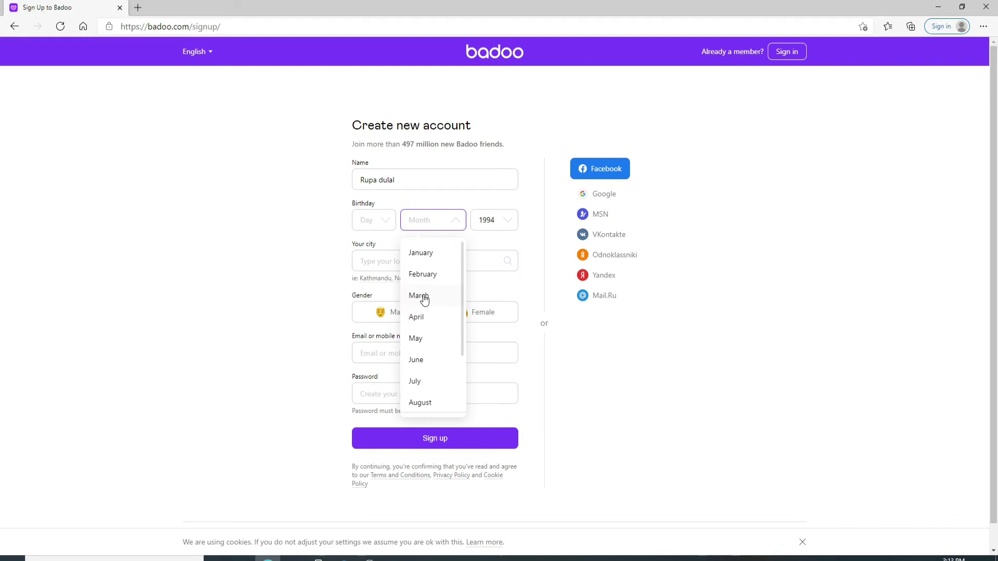
pyautogui.click(422, 323)
pyautogui.click(388, 227)
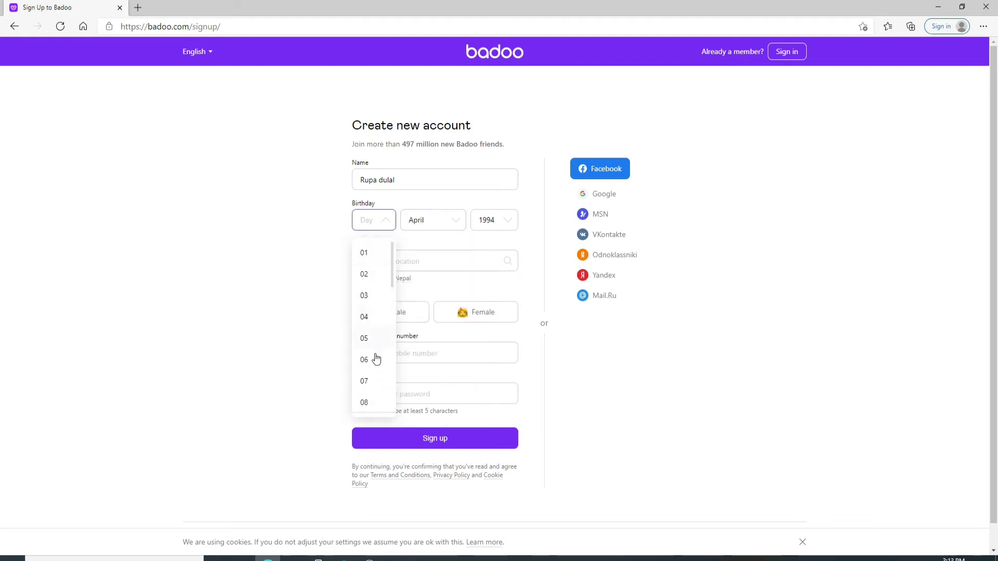
pyautogui.scroll(-3, 374, 357)
pyautogui.click(374, 356)
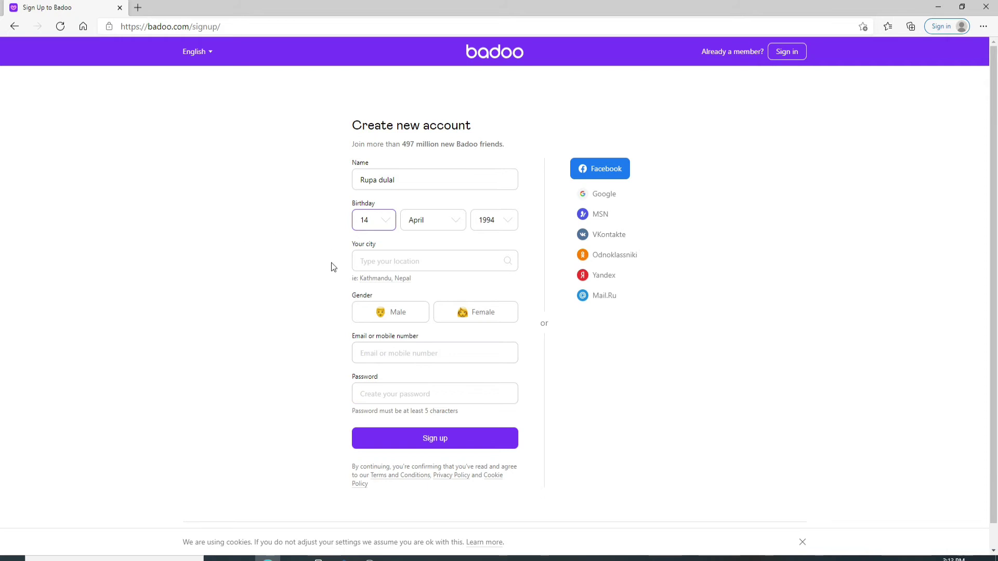
# Step: Choose Kathmandu, Nepal and Female, enter the e-mail, decline promotions, and paste the password
pyautogui.click(394, 260)
pyautogui.click(432, 290)
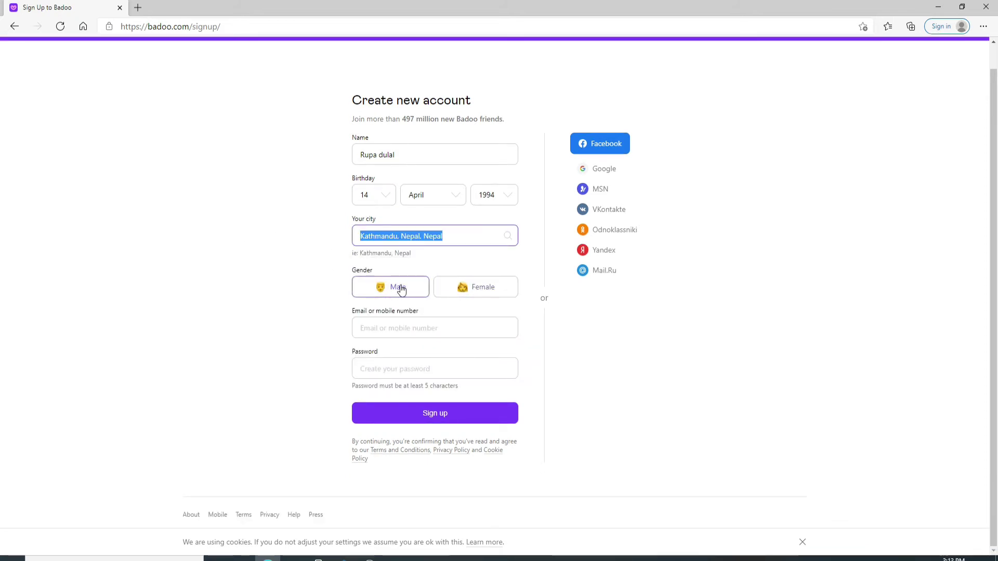
pyautogui.click(477, 290)
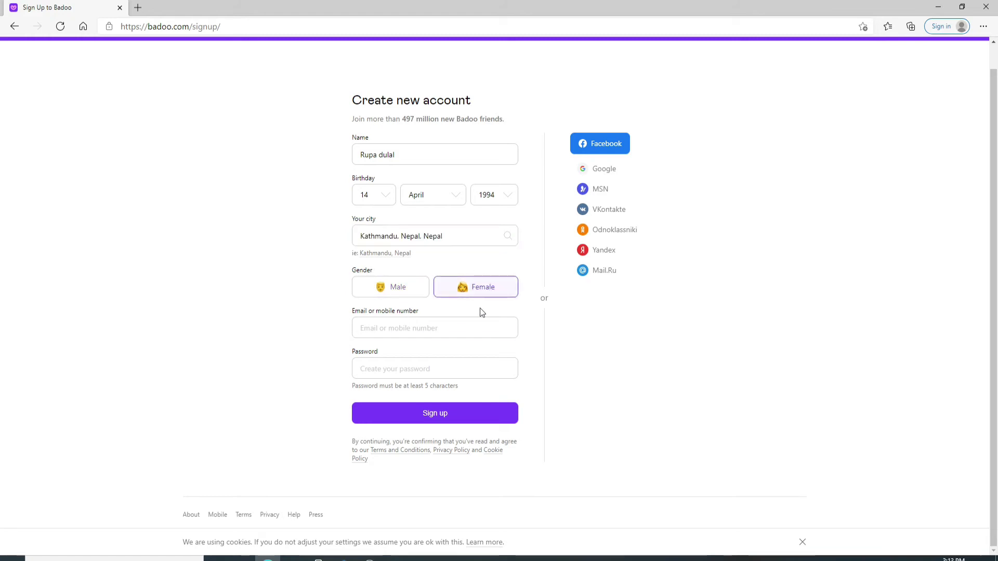
pyautogui.click(422, 326)
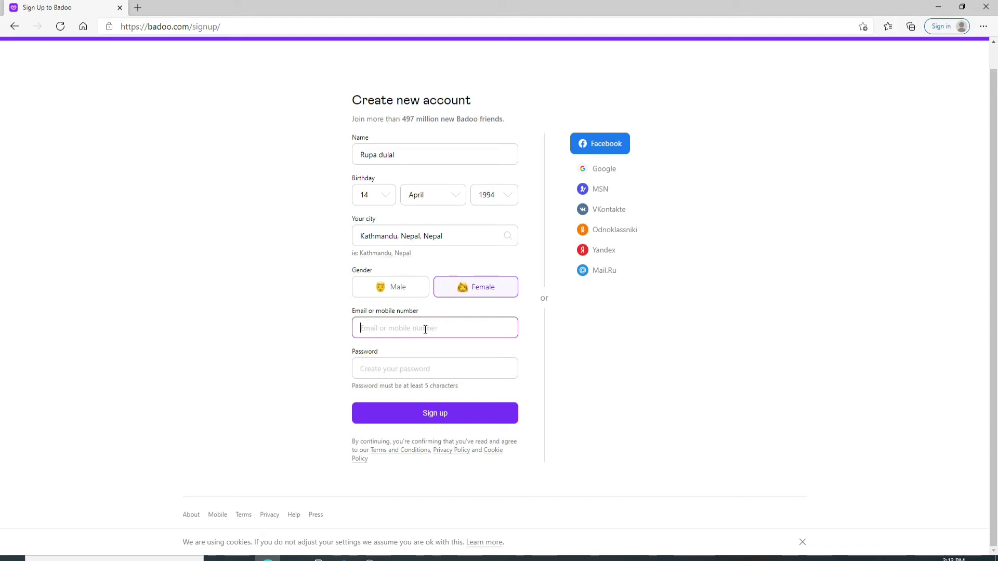
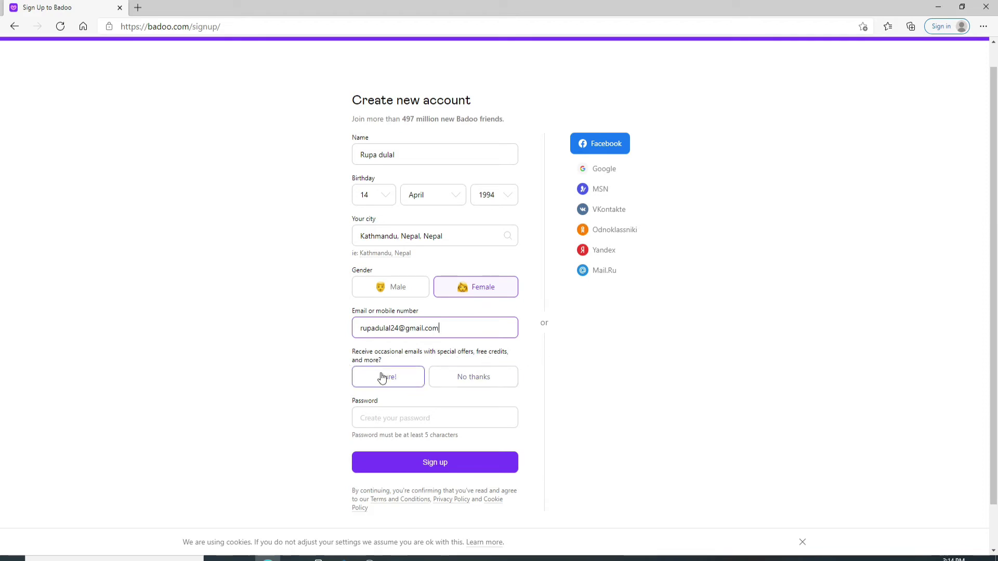
pyautogui.click(483, 381)
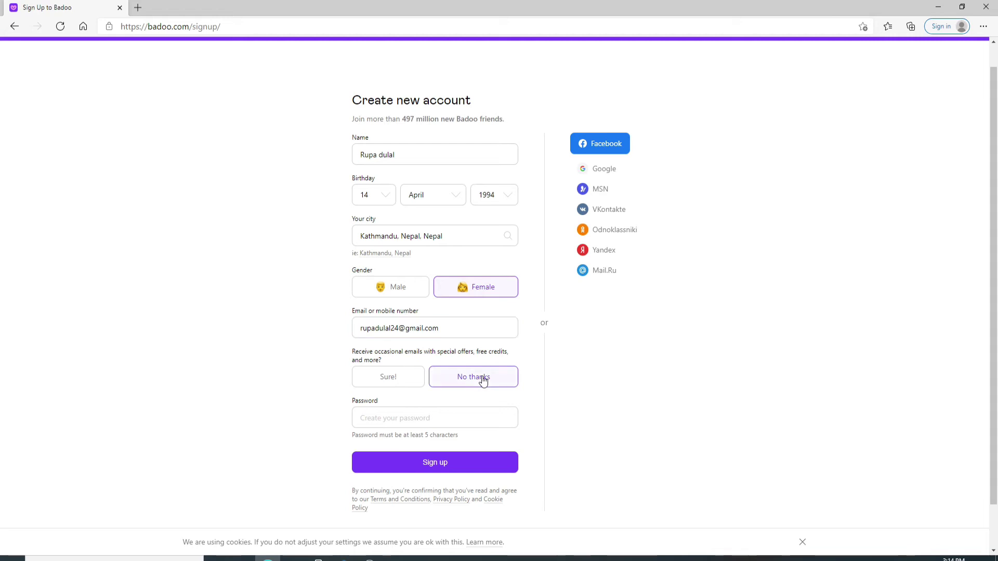
pyautogui.click(356, 419)
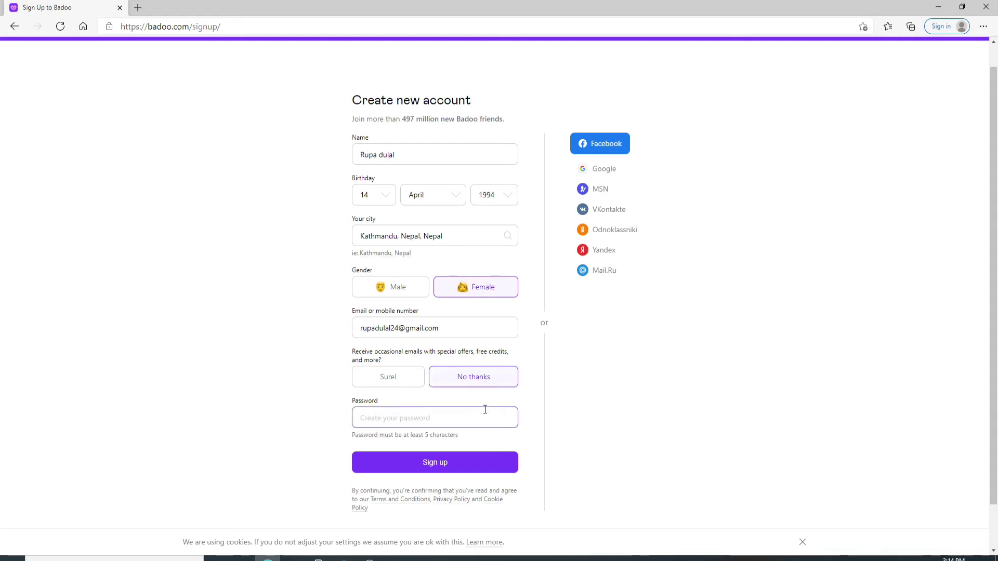
pyautogui.hotkey('ctrl', 'v')
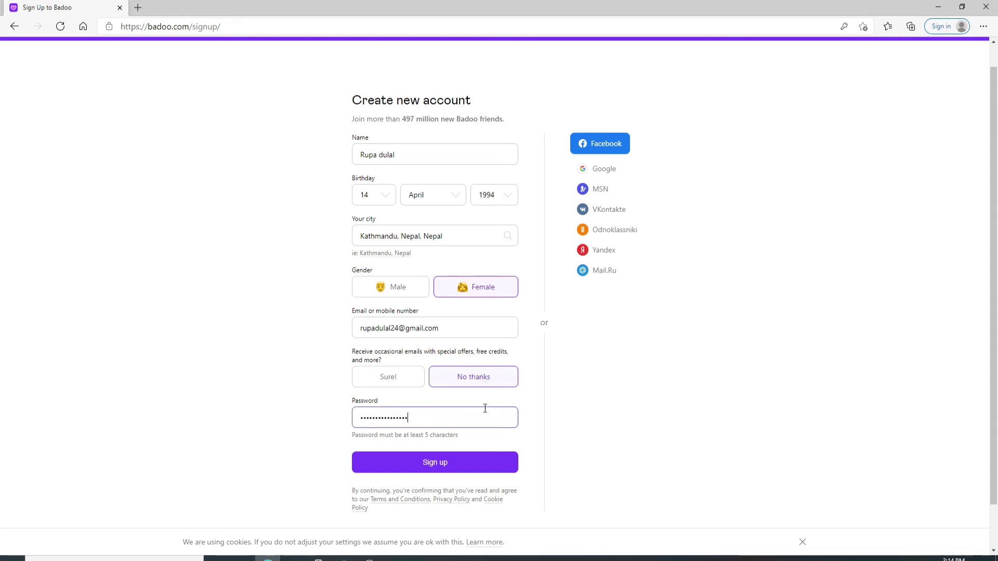
pyautogui.click(424, 468)
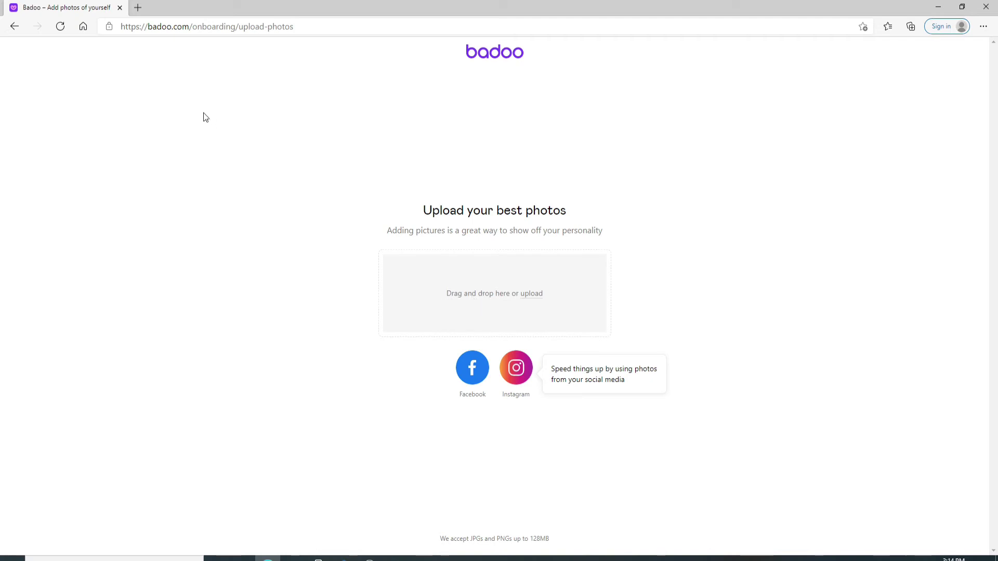
pyautogui.moveTo(203, 116); pyautogui.dragTo(441, 272)
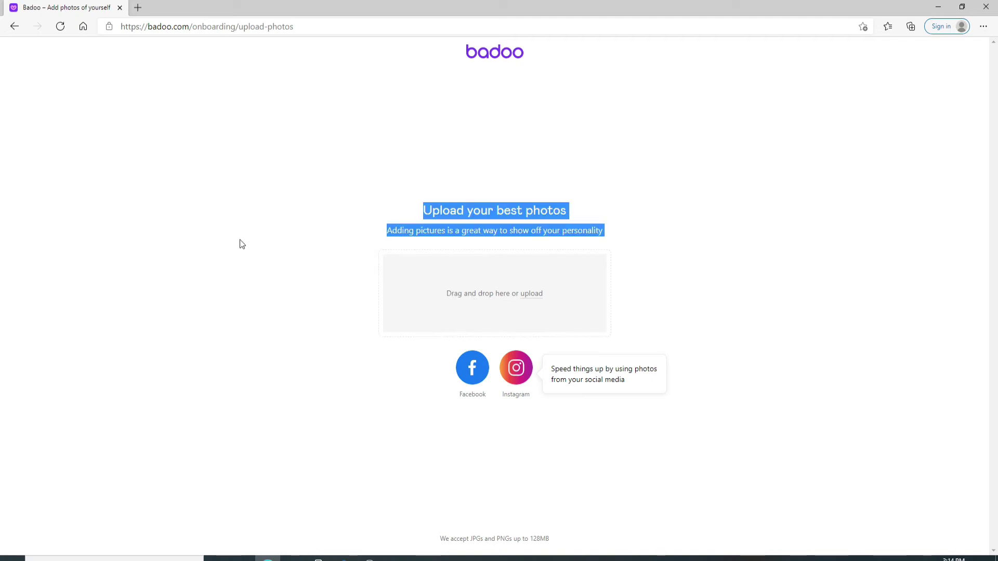
pyautogui.click(266, 245)
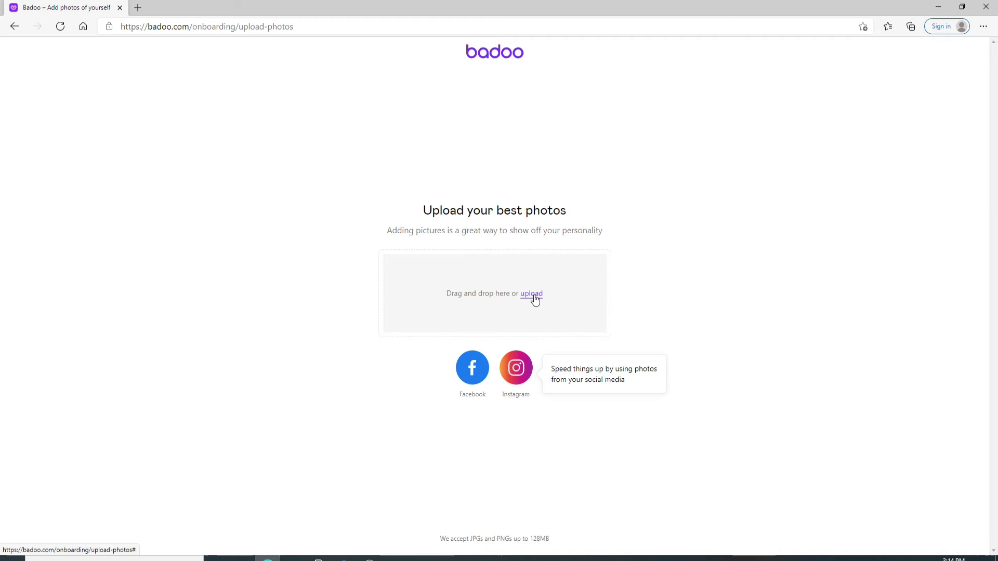
pyautogui.click(533, 295)
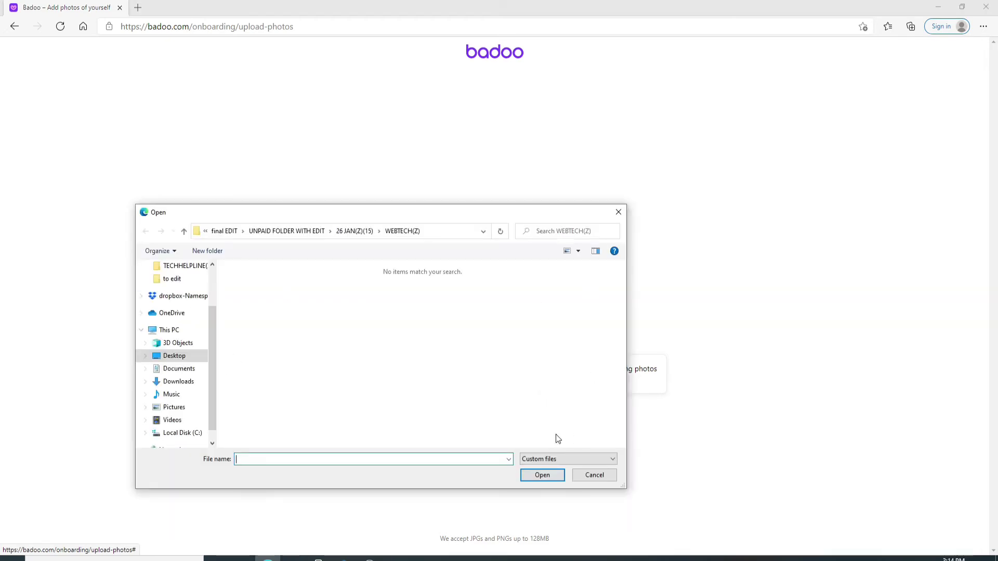
pyautogui.click(618, 212)
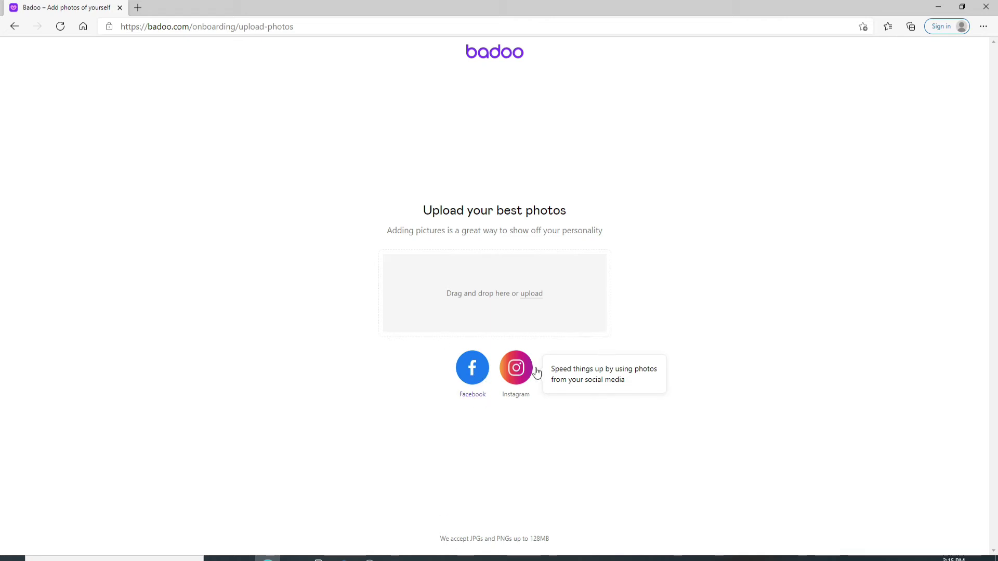
# Step: Choose Instagram photo import and allow Badoo access in the authorization popup
pyautogui.click(518, 373)
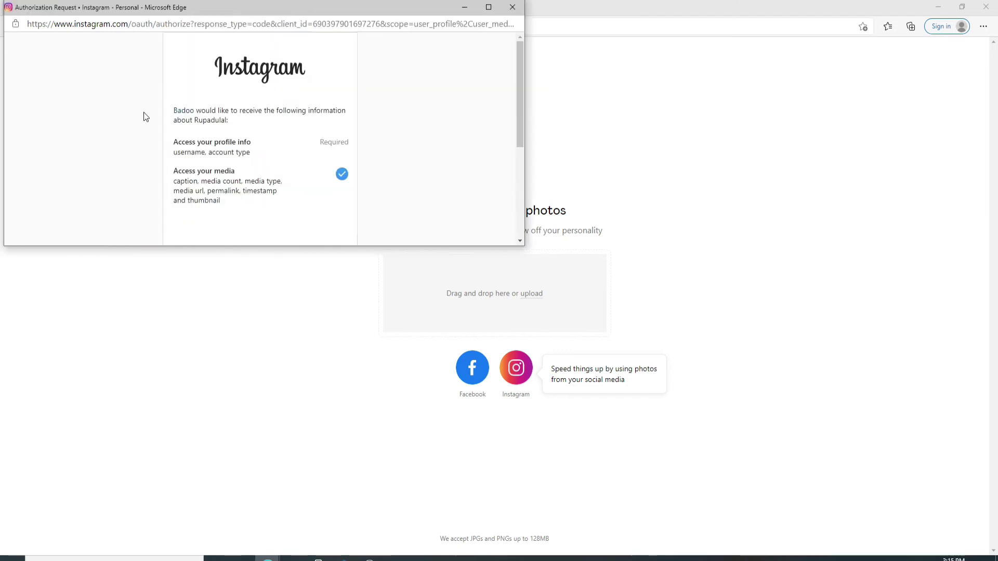
pyautogui.scroll(-1, 268, 163)
pyautogui.scroll(-2, 267, 164)
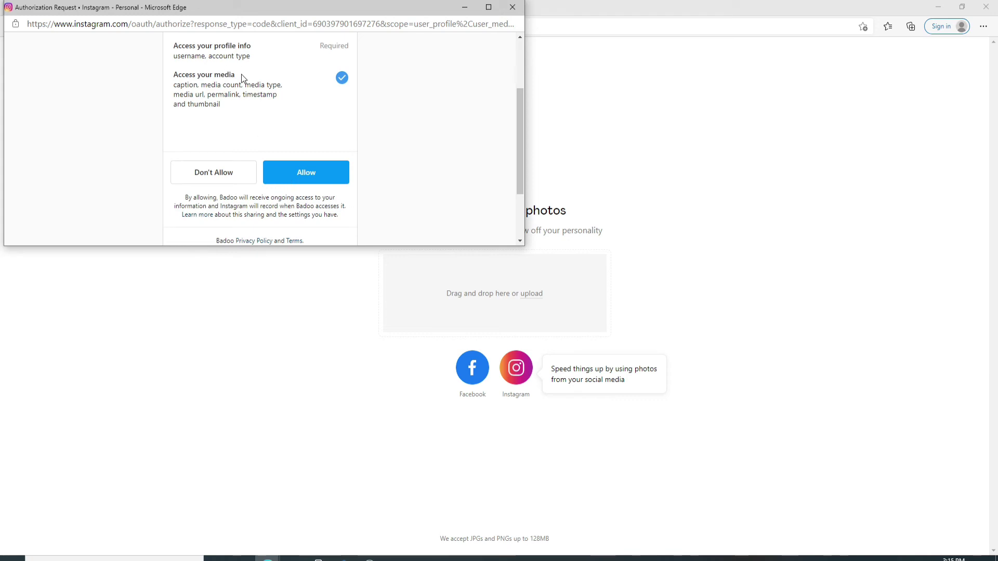
pyautogui.click(307, 176)
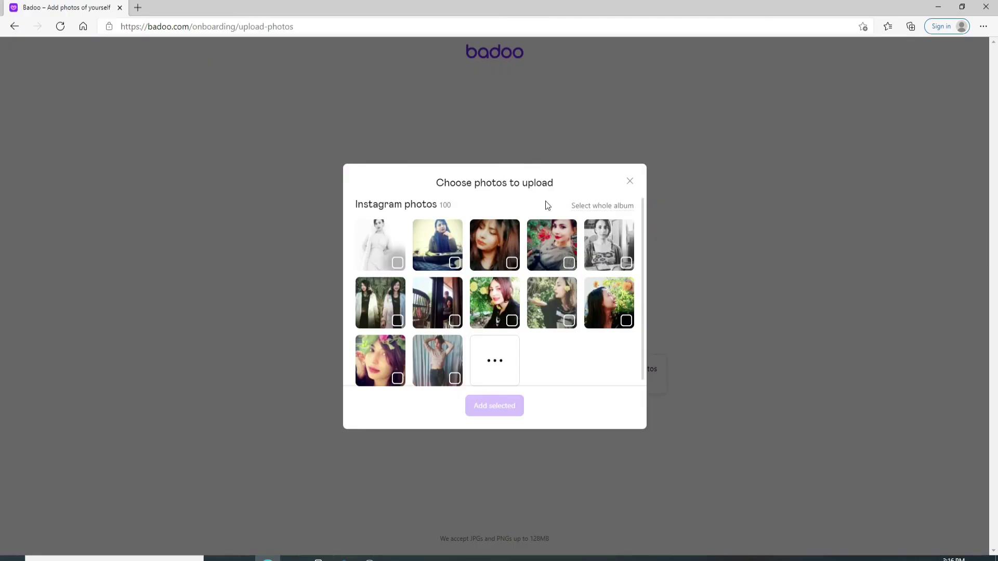
# Step: Add the first black-and-white Instagram photo to the profile and continue
pyautogui.click(398, 265)
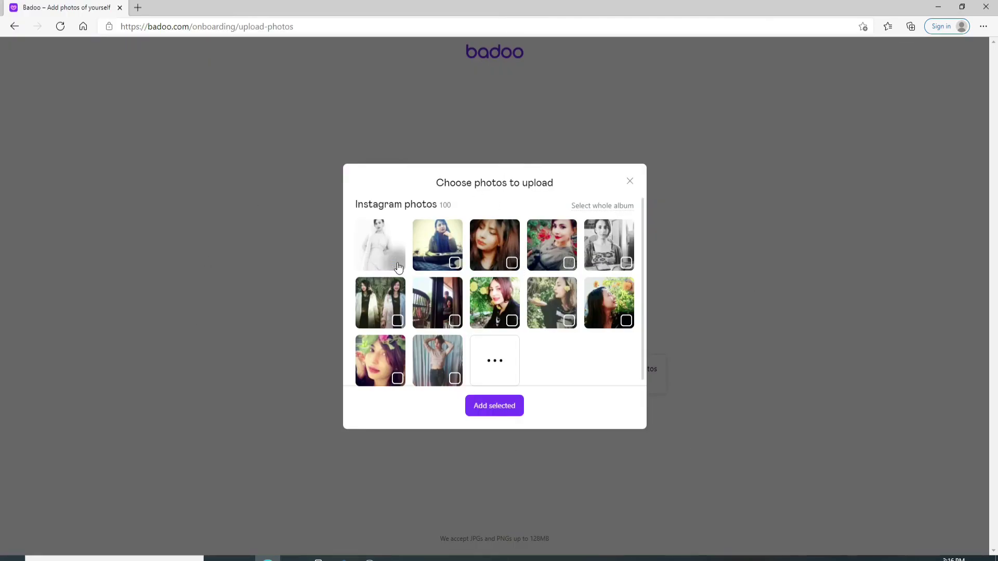
pyautogui.click(495, 416)
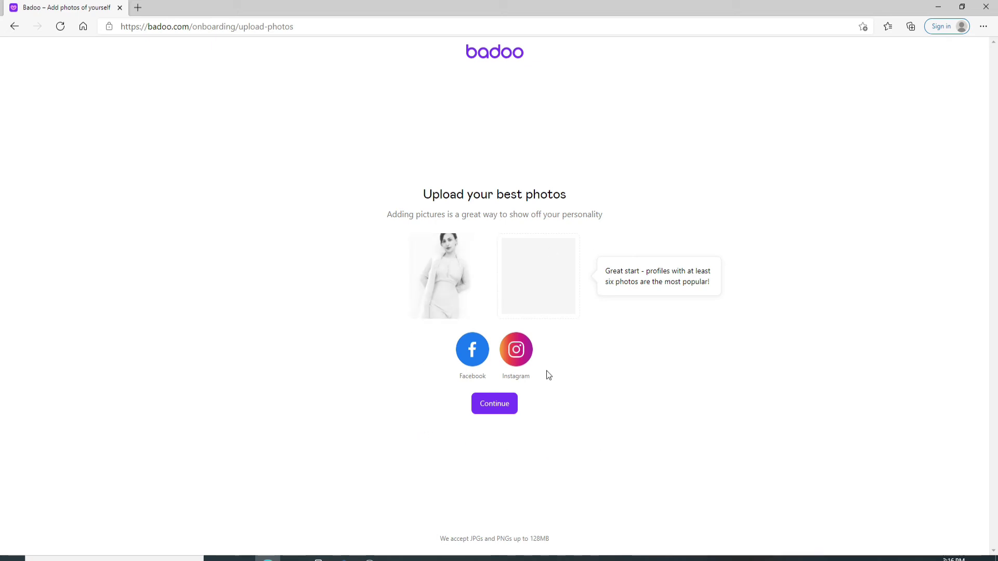
pyautogui.click(504, 404)
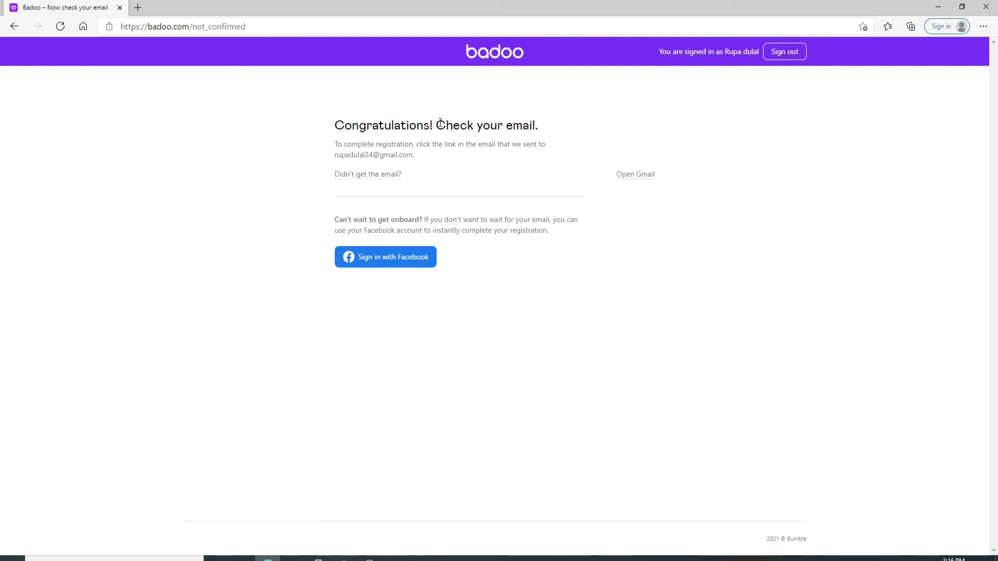
# Step: Open the Gmail inbox in a new browser tab
pyautogui.moveTo(435, 125); pyautogui.dragTo(549, 122)
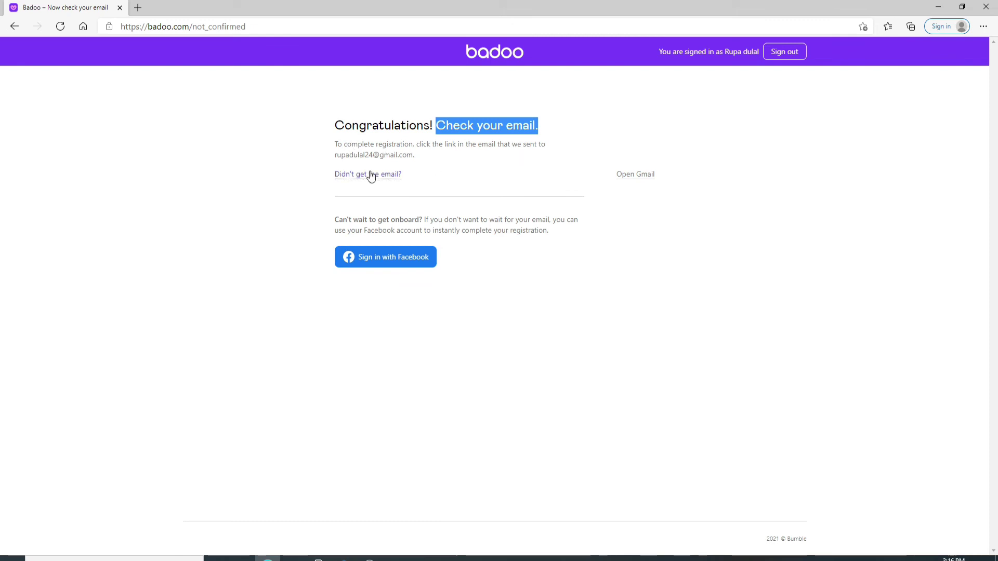
pyautogui.click(137, 8)
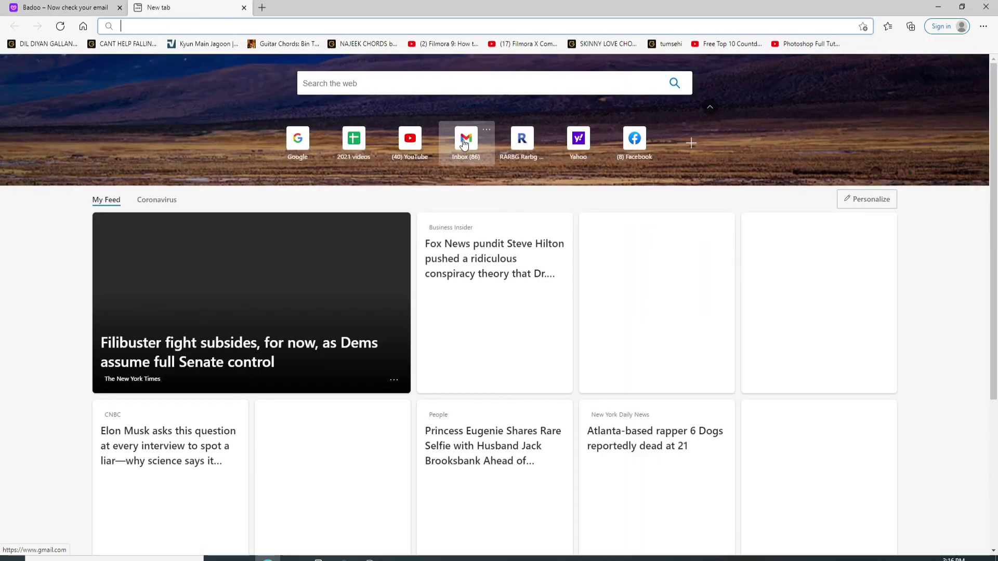
pyautogui.click(464, 141)
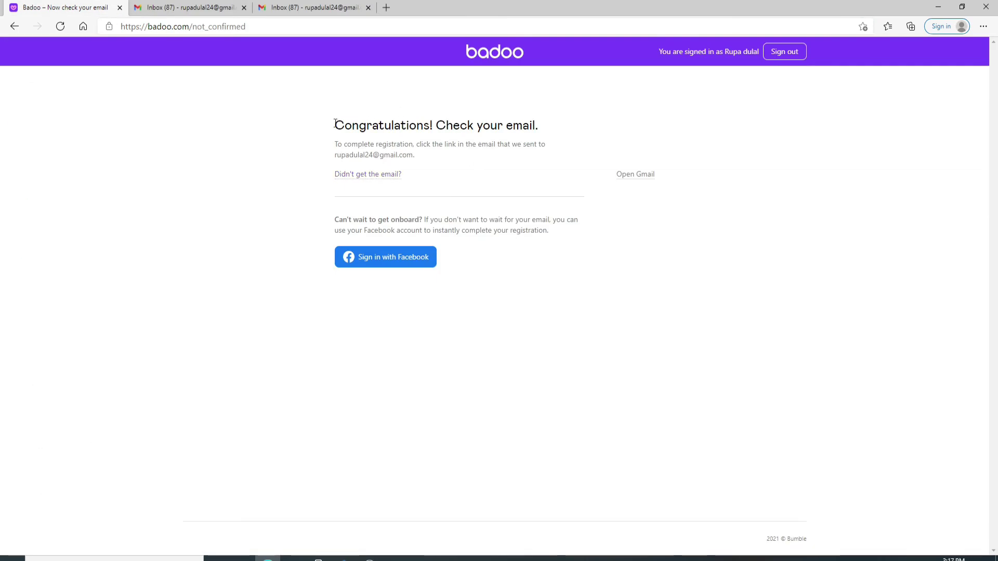
# Step: Request the confirmation email again, entering the captcha code and resending
pyautogui.click(367, 175)
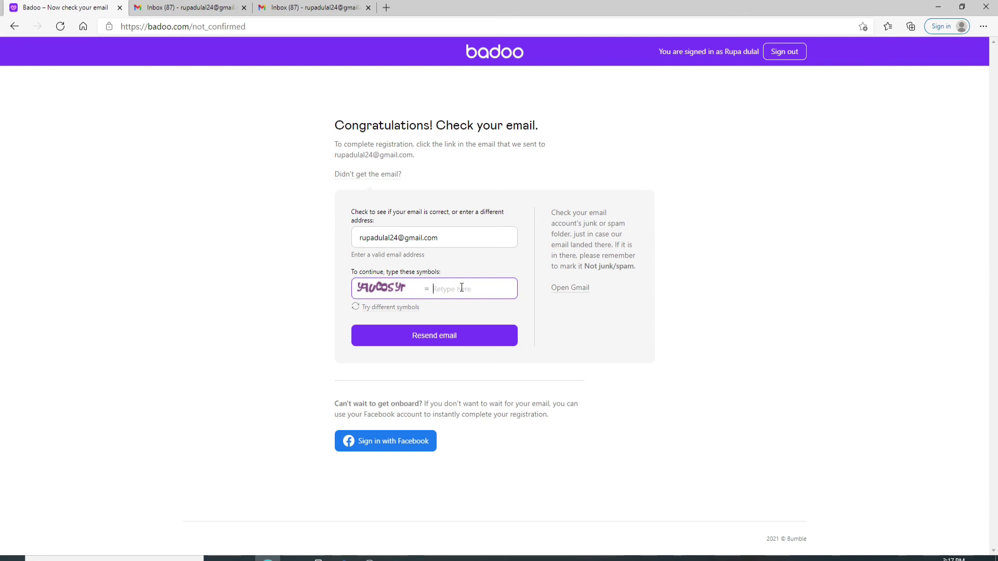
pyautogui.write('buNorozy')
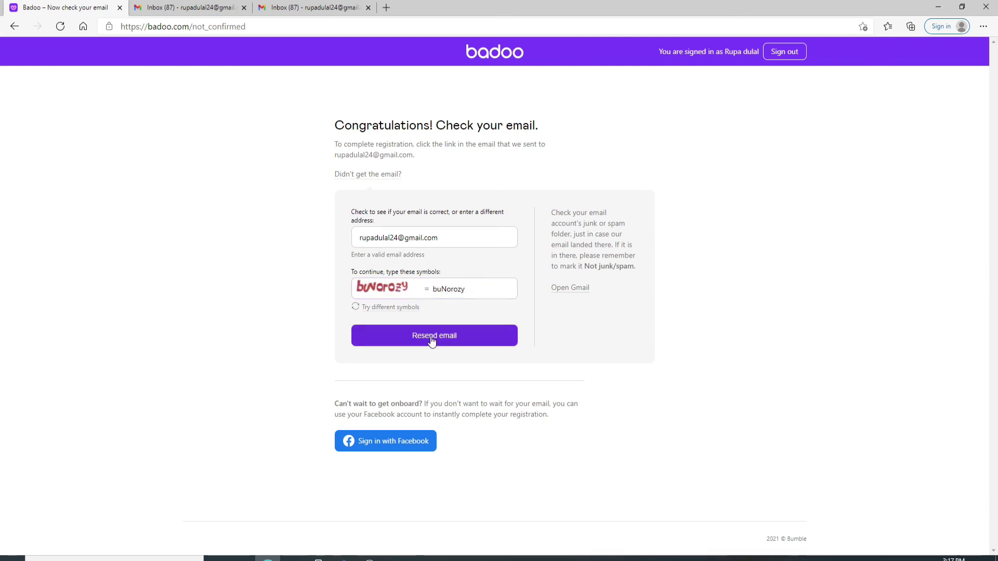
pyautogui.click(431, 339)
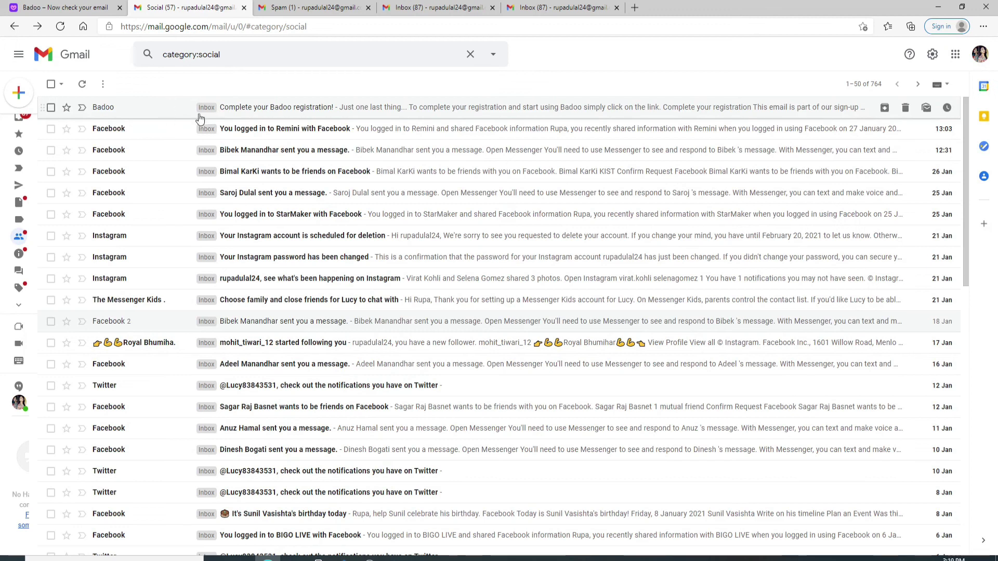
# Step: Open the 'Complete your Badoo registration!' email and follow its confirmation link
pyautogui.click(261, 107)
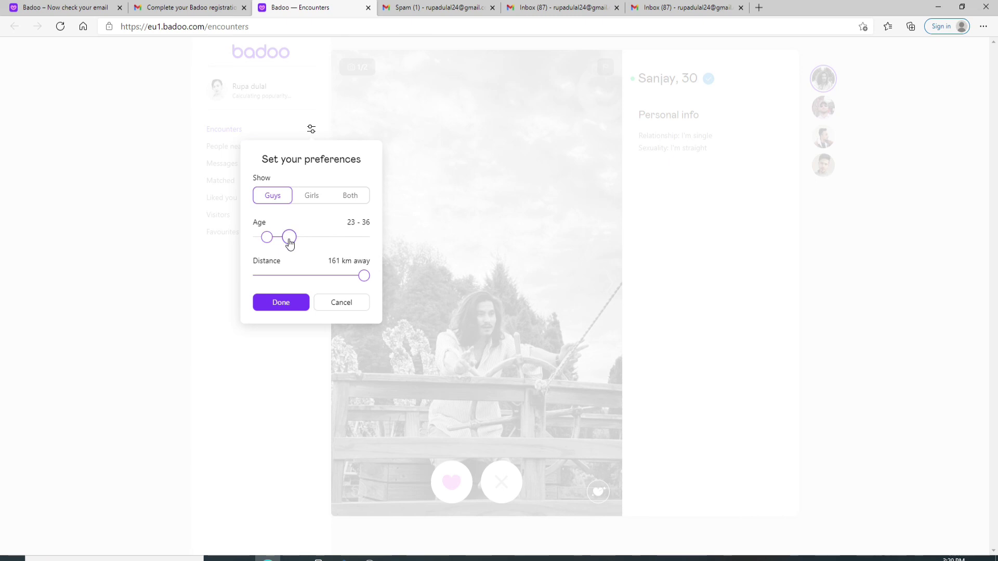
# Step: Lower the maximum encounter age from 36 to 30 and save the preferences
pyautogui.moveTo(289, 238); pyautogui.dragTo(279, 237)
pyautogui.click(286, 304)
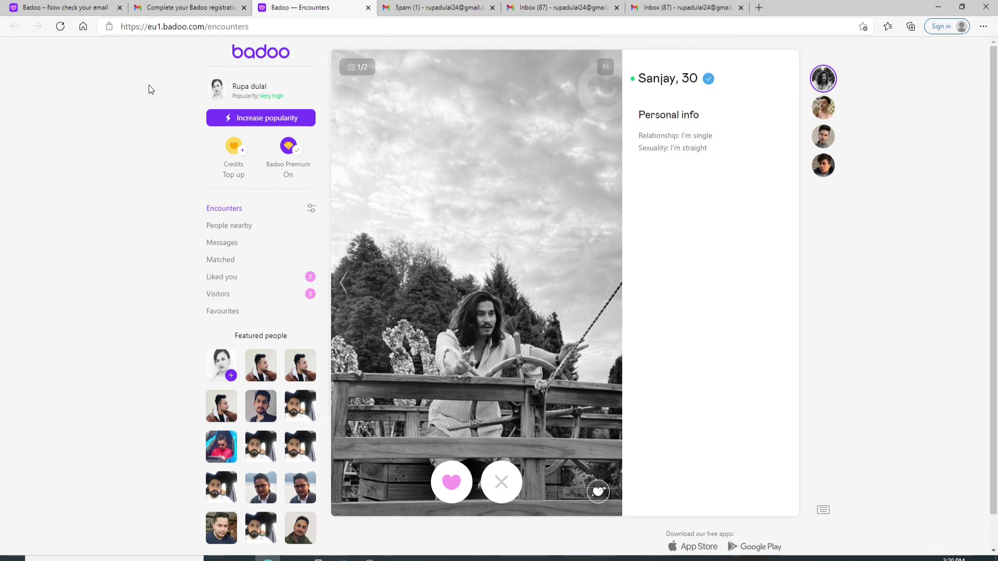
# Step: Minimise the Edge window showing Badoo Encounters to reveal the desktop
pyautogui.click(938, 7)
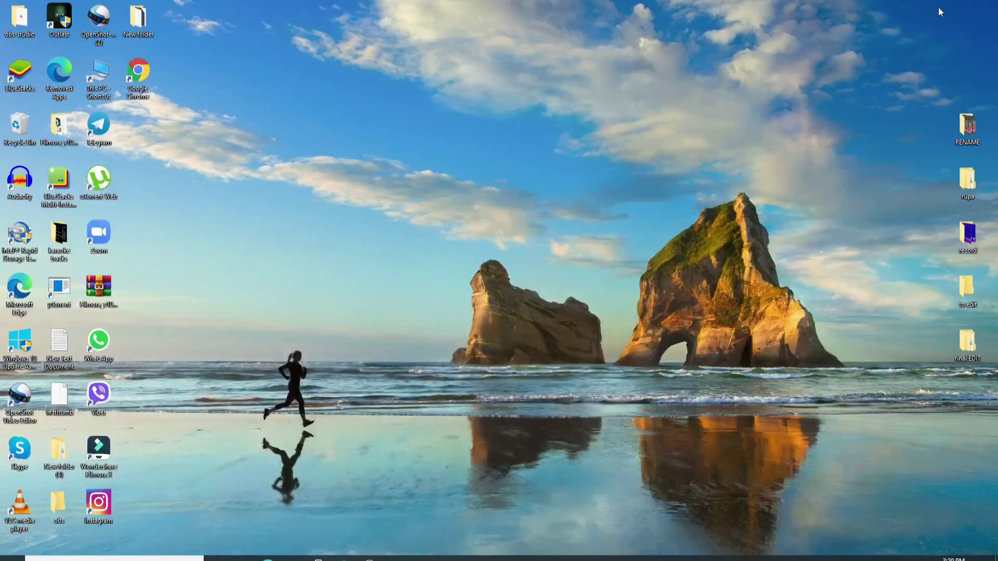